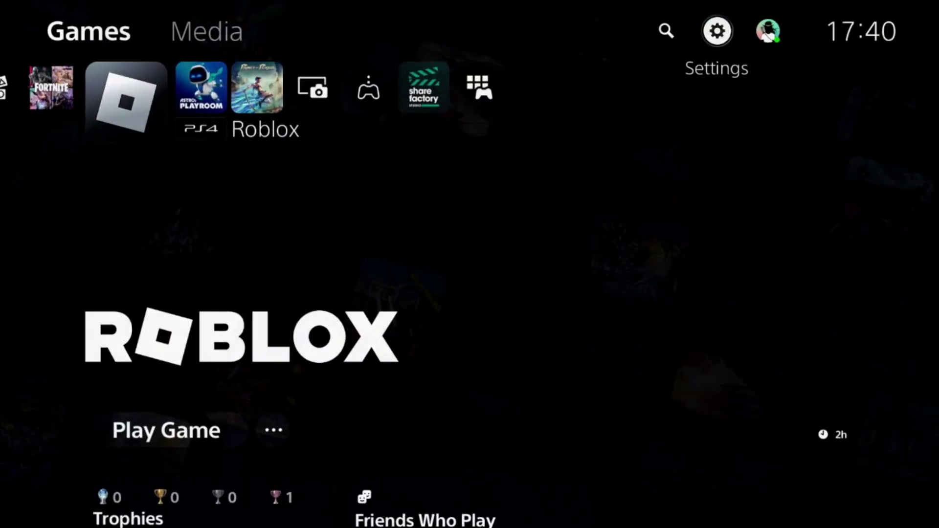
Step: Unlock PS5 Console Restrictions with passcode 0000 and switch off Temporarily Disable PS5 Console Restrictions
{"action": "key", "text": "Return"}
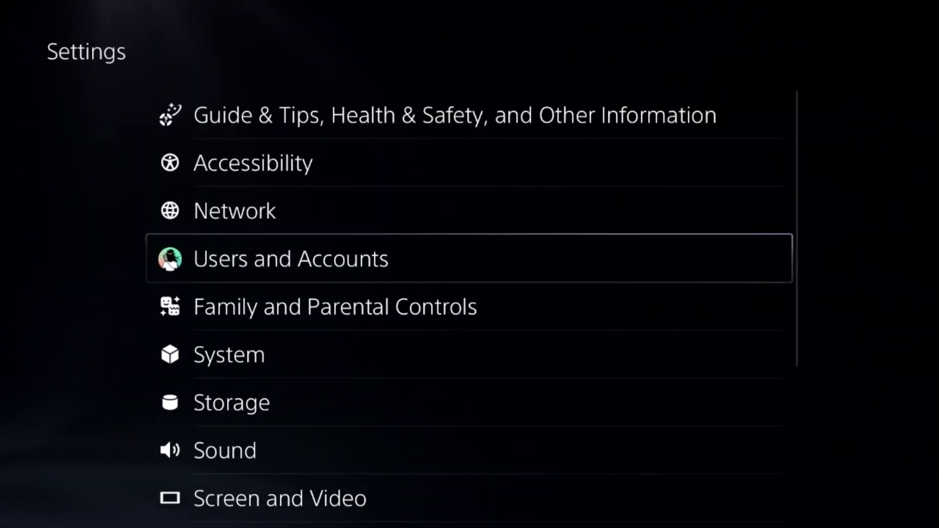
{"action": "key", "text": "Return"}
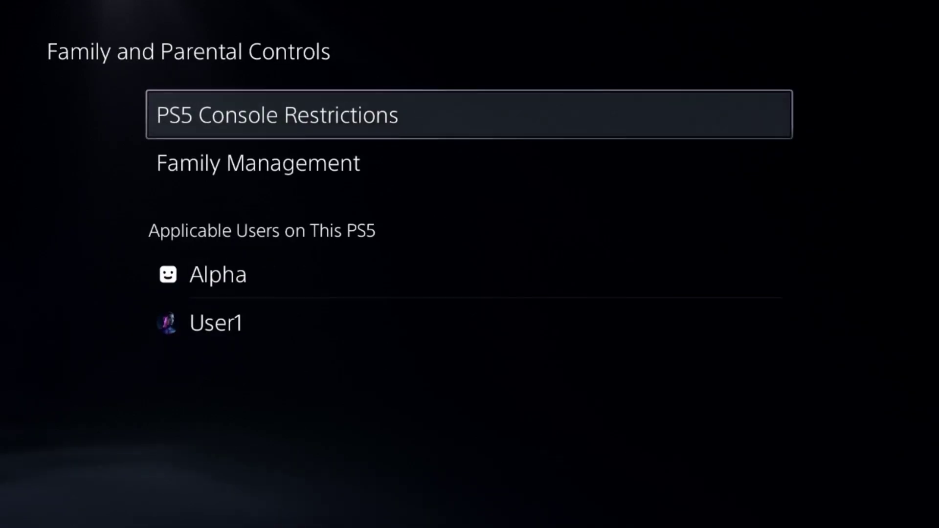
{"action": "key", "text": "Down"}
{"action": "key", "text": "Up"}
{"action": "key", "text": "Return"}
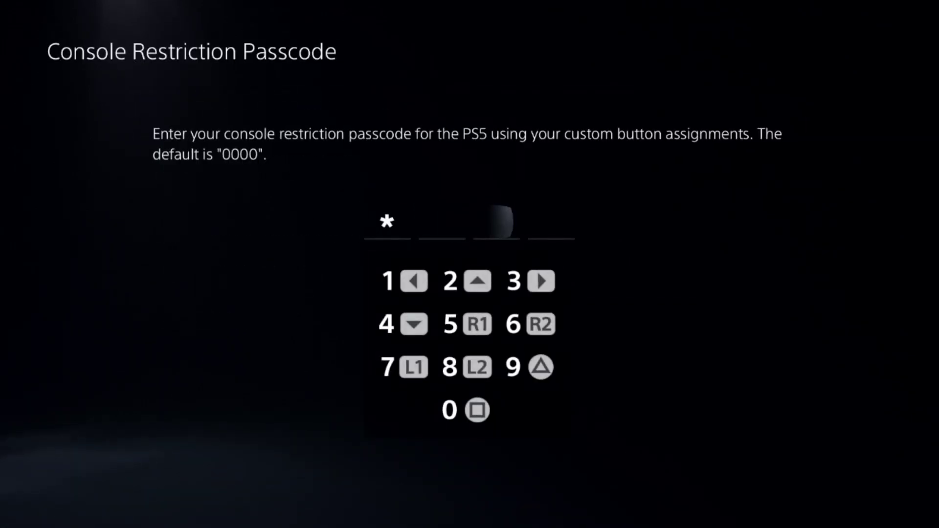
{"action": "type", "text": "000"}
{"action": "key", "text": "Down"}
{"action": "key", "text": "Down"}
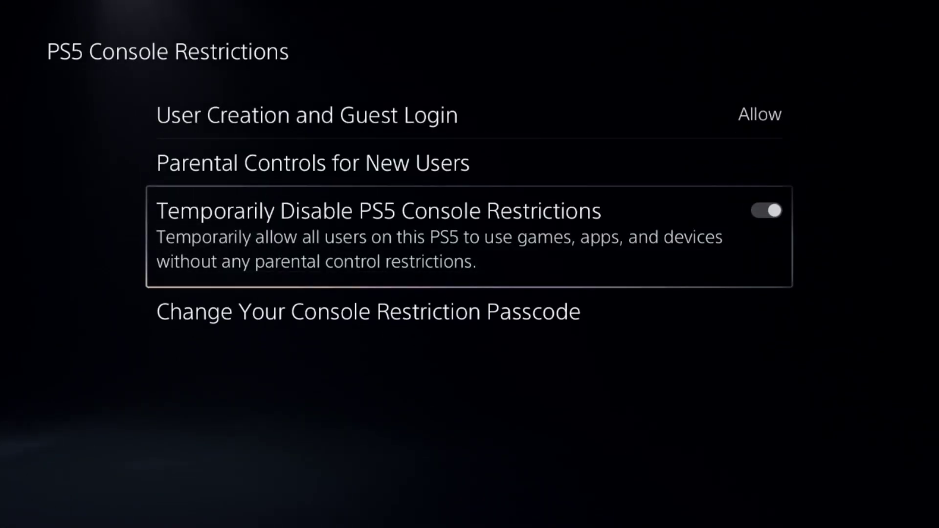
{"action": "key", "text": "Return"}
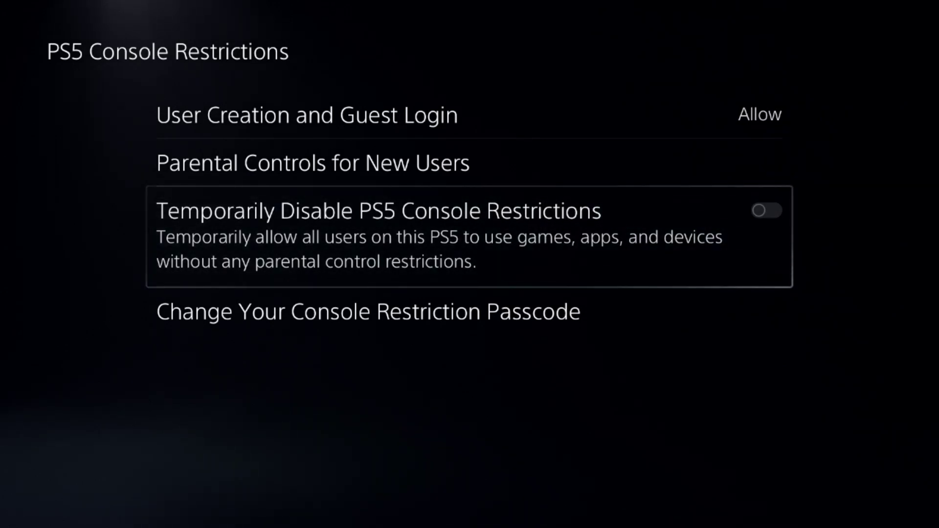
{"action": "key", "text": "Escape"}
{"action": "key", "text": "Escape"}
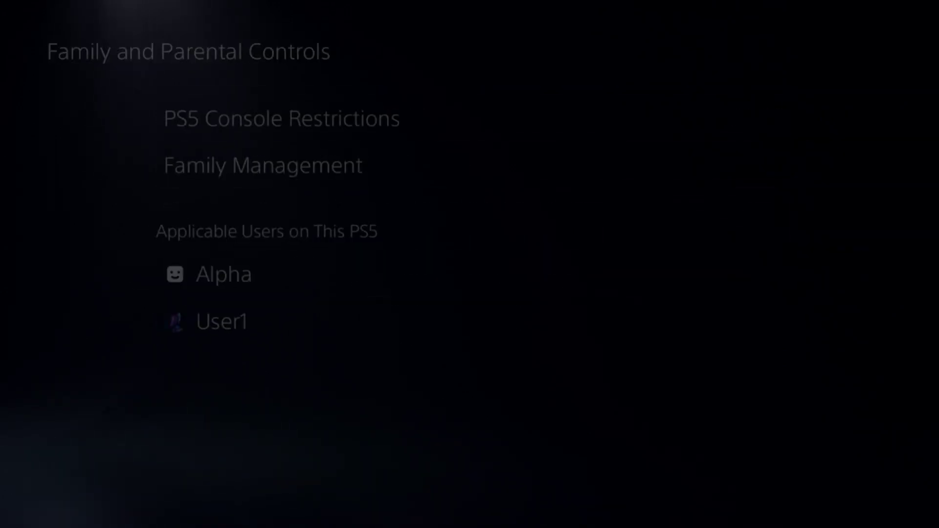
Step: Open the Network settings and browse its Settings section
{"action": "key", "text": "Down"}
{"action": "key", "text": "Down"}
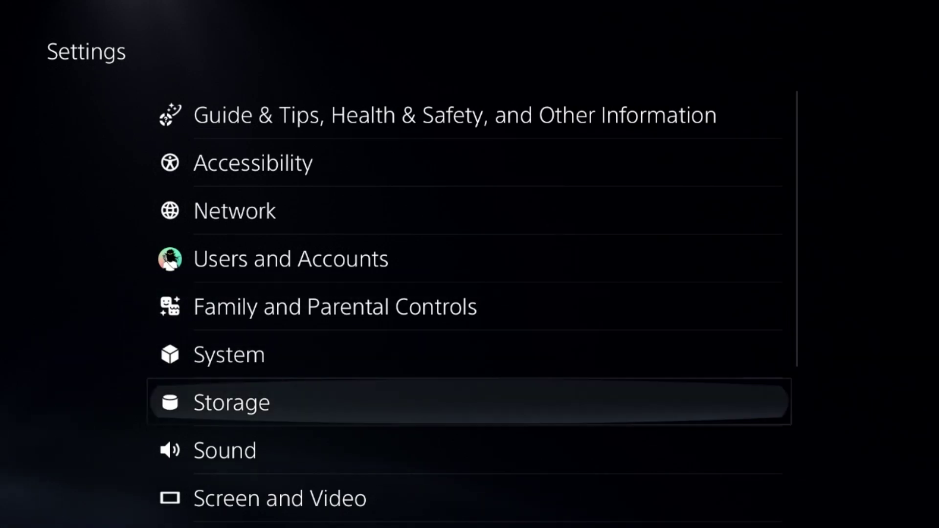
{"action": "key", "text": "Up"}
{"action": "key", "text": "Up"}
{"action": "key", "text": "Up"}
{"action": "key", "text": "Up"}
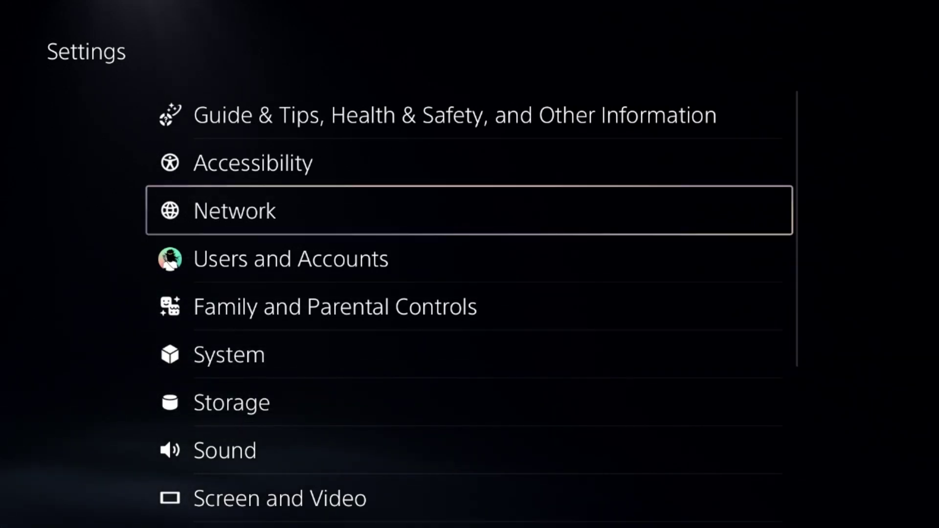
{"action": "key", "text": "Return"}
{"action": "key", "text": "Down"}
{"action": "key", "text": "Right"}
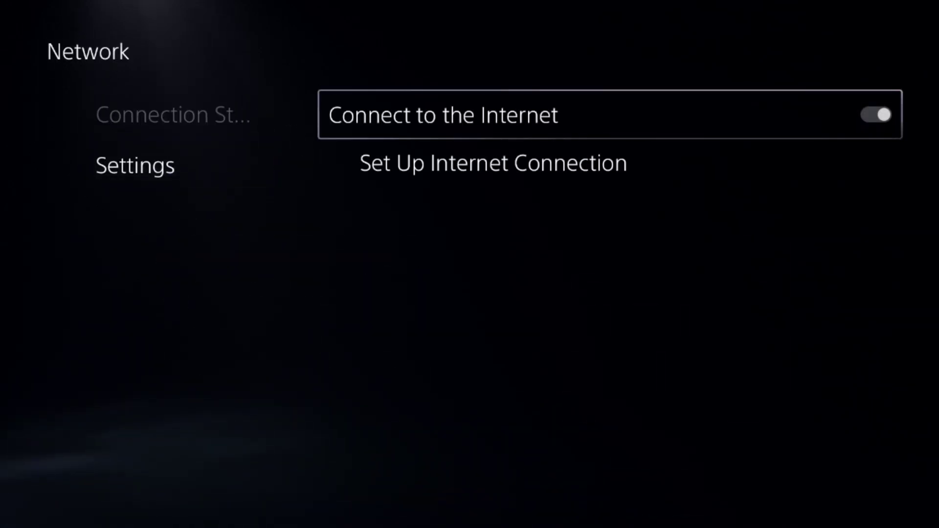
{"action": "key", "text": "Down"}
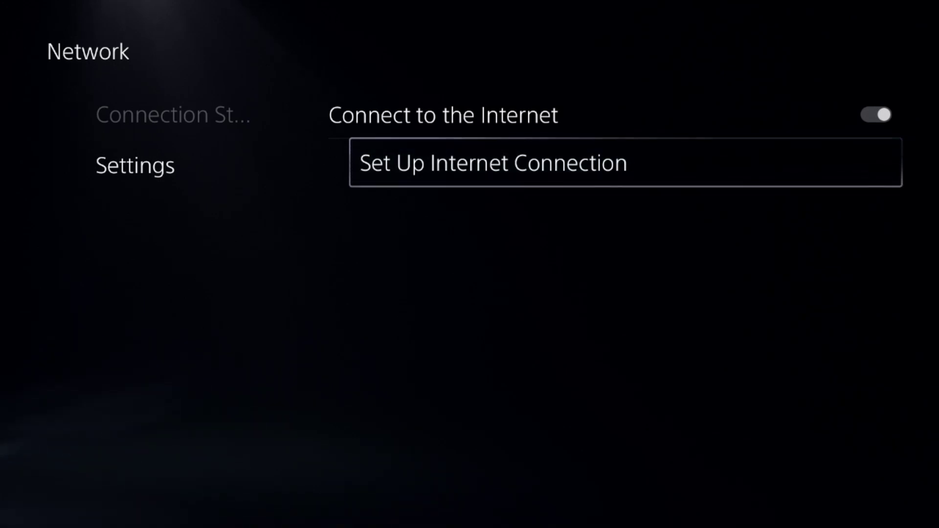
Step: Review Connection Status and PlayStation Network Status, then return to network Settings
{"action": "key", "text": "Left"}
{"action": "key", "text": "Up"}
{"action": "key", "text": "Right"}
{"action": "key", "text": "Down"}
{"action": "key", "text": "Down"}
{"action": "key", "text": "Down"}
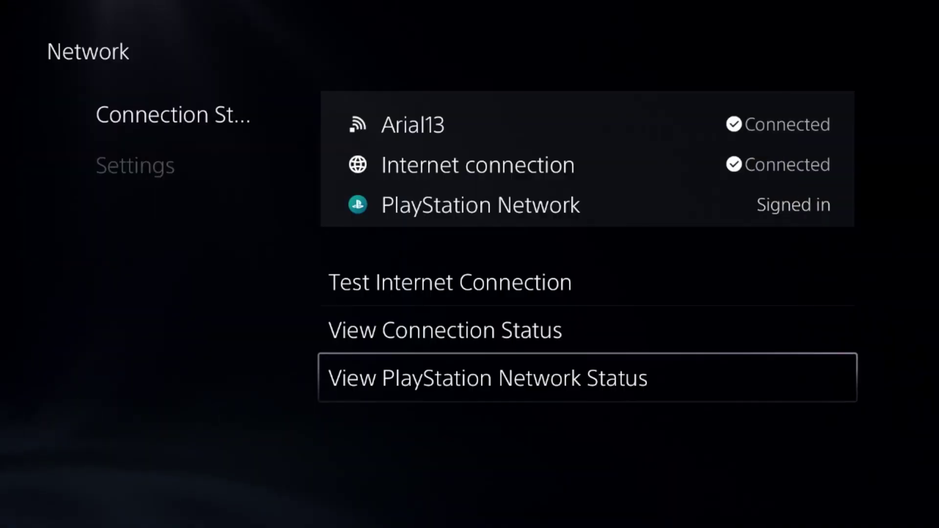
{"action": "key", "text": "Escape"}
{"action": "key", "text": "Down"}
{"action": "key", "text": "Return"}
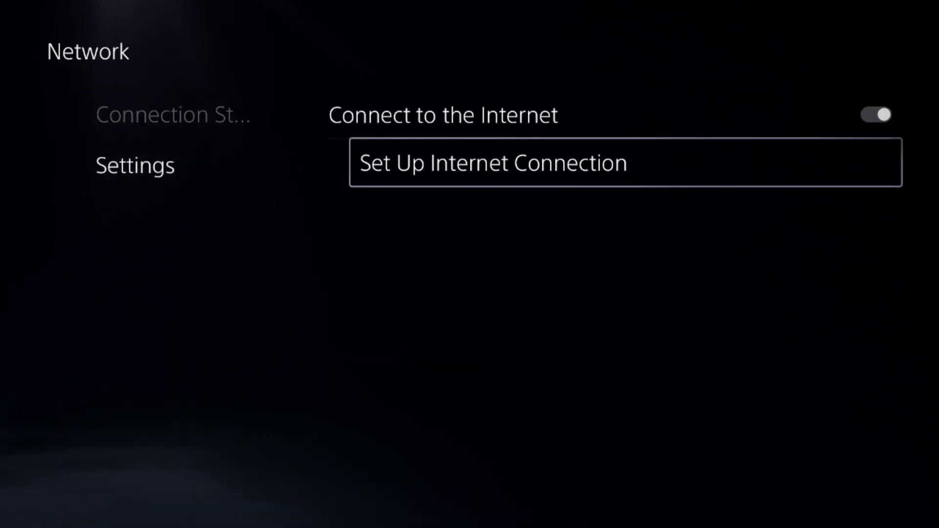
Step: Open Set Up Internet Connection and raise the options menu for Arial13
{"action": "key", "text": "Return"}
{"action": "key", "text": "Down"}
{"action": "key", "text": "F1"}
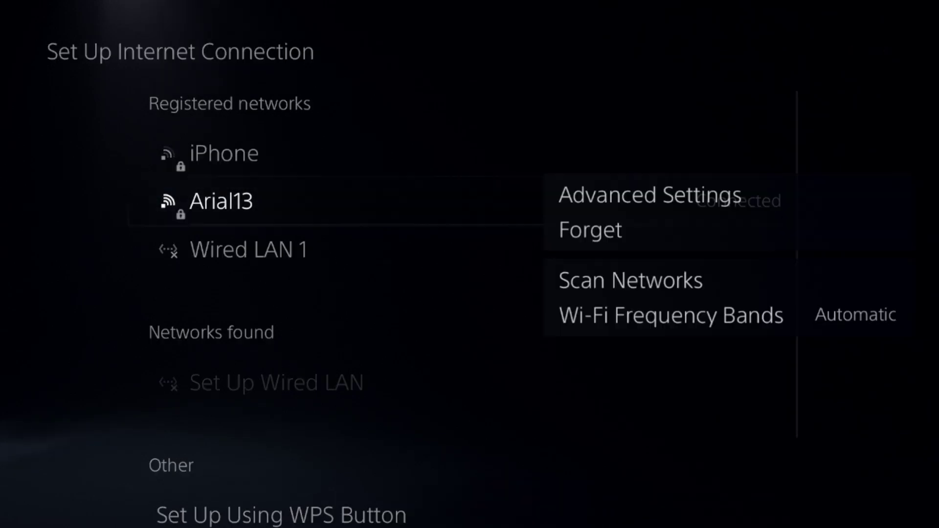
Step: Leave Wi-Fi Frequency Bands on Automatic and choose Advanced Settings
{"action": "key", "text": "Down"}
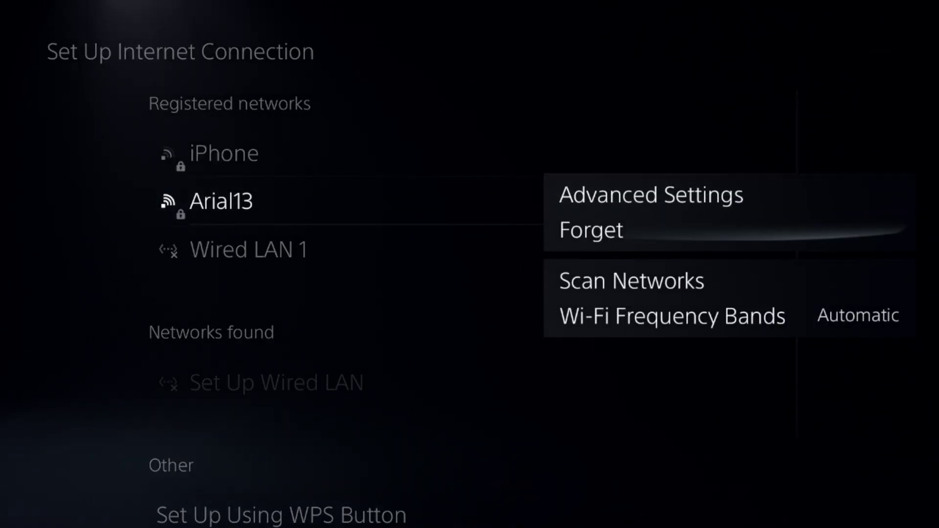
{"action": "key", "text": "Down"}
{"action": "key", "text": "Down"}
{"action": "key", "text": "Return"}
{"action": "key", "text": "Return"}
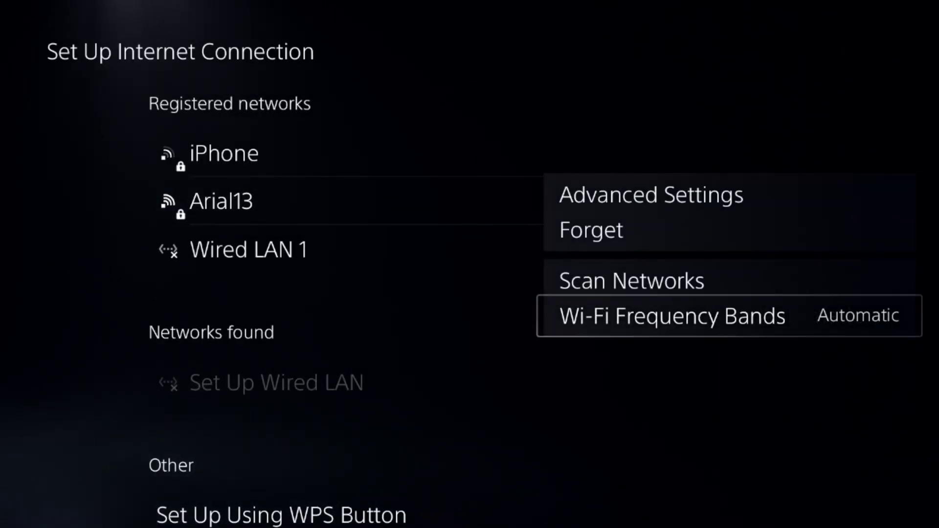
{"action": "key", "text": "Up"}
{"action": "key", "text": "Up"}
{"action": "key", "text": "Up"}
{"action": "key", "text": "Escape"}
{"action": "key", "text": "Return"}
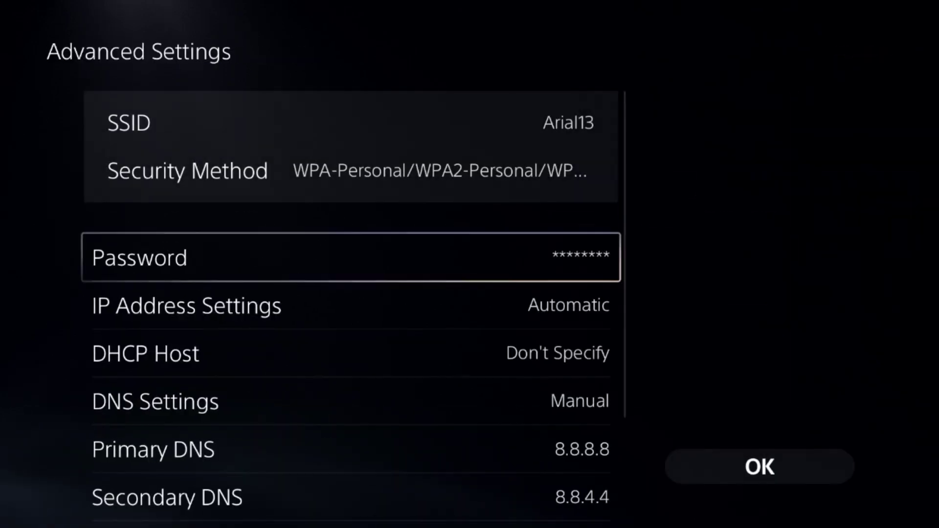
Step: Leave DNS Settings on Manual, keeping Primary 8.8.8.8 and Secondary 8.8.4.4
{"action": "key", "text": "Down"}
{"action": "key", "text": "Down"}
{"action": "key", "text": "Down"}
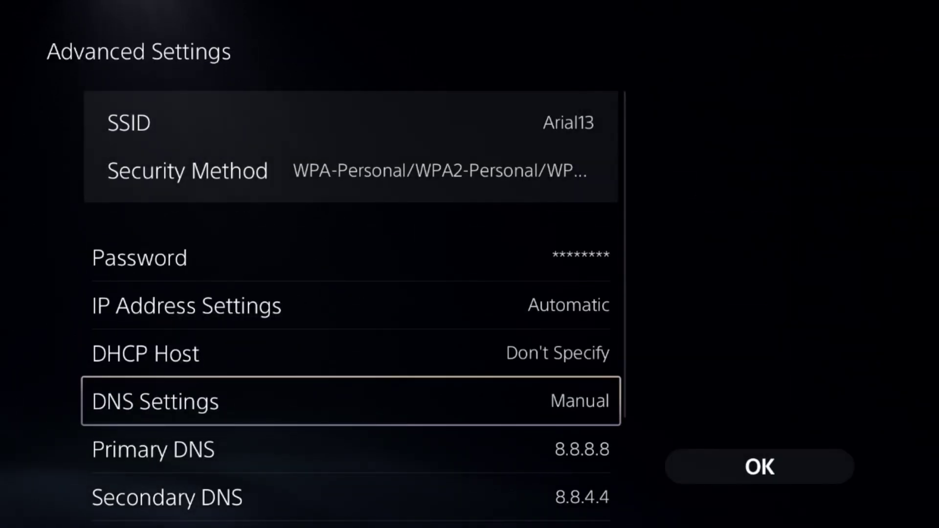
{"action": "key", "text": "Down"}
{"action": "key", "text": "Up"}
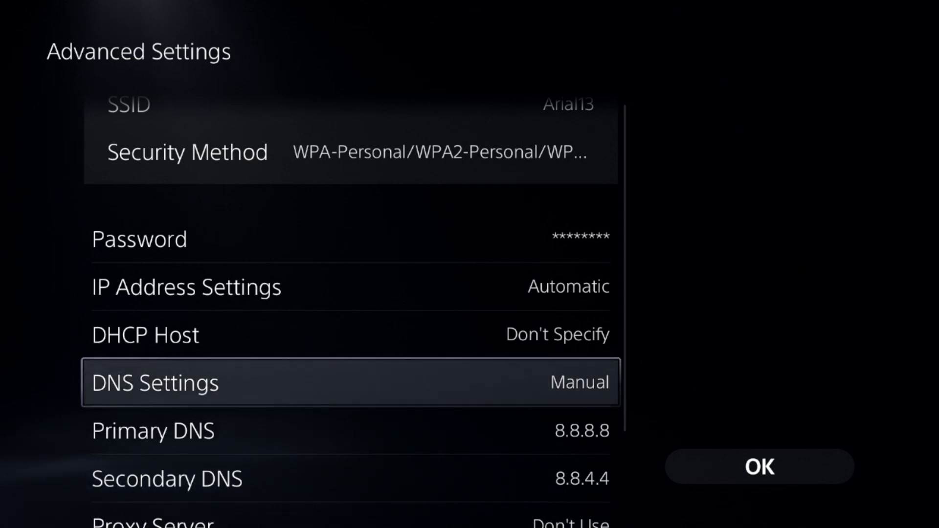
{"action": "key", "text": "Return"}
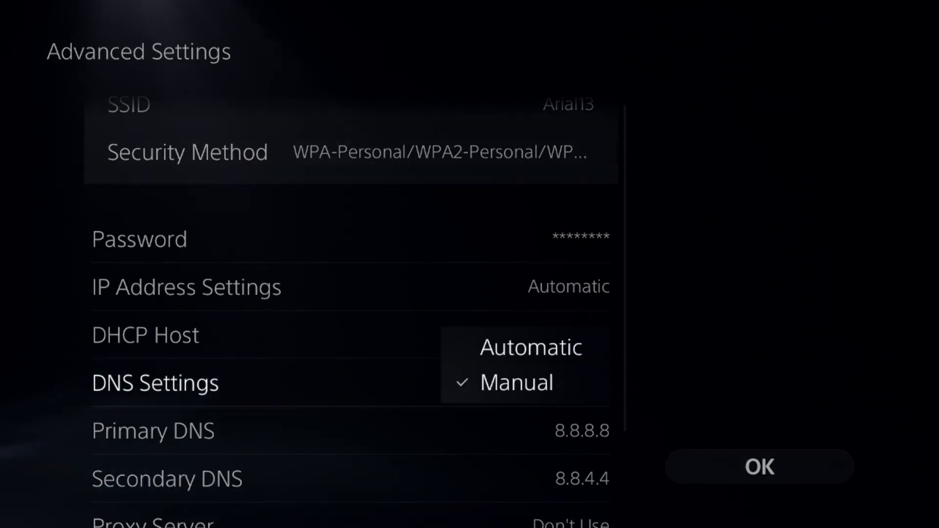
{"action": "key", "text": "Return"}
{"action": "key", "text": "Return"}
{"action": "key", "text": "Up"}
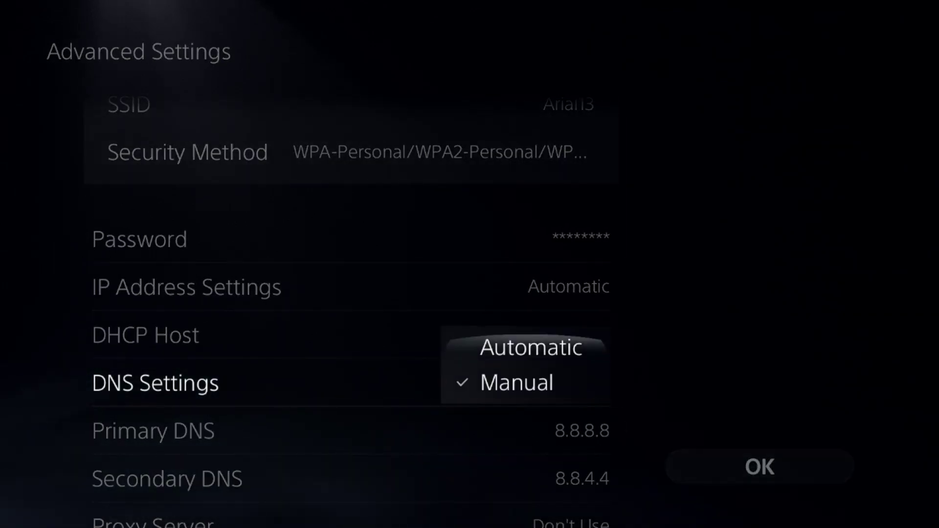
{"action": "key", "text": "Return"}
{"action": "key", "text": "Down"}
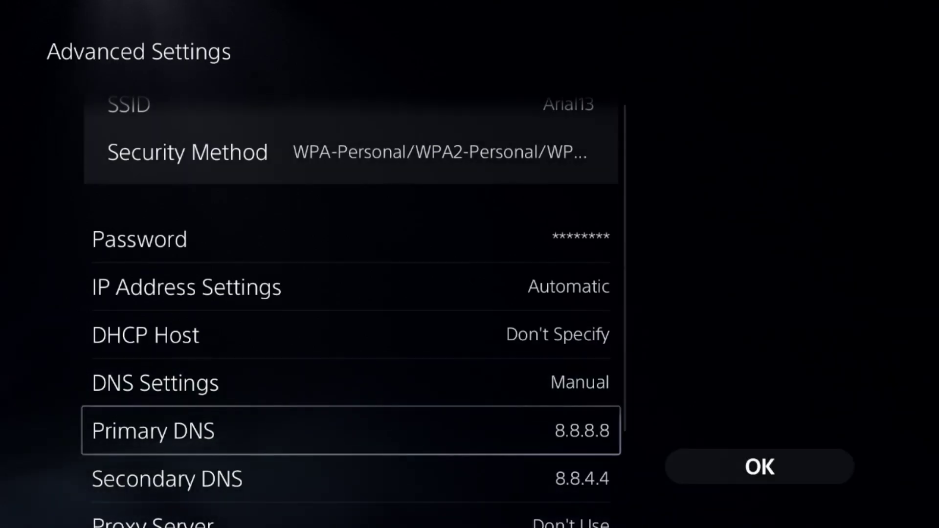
{"action": "key", "text": "Down"}
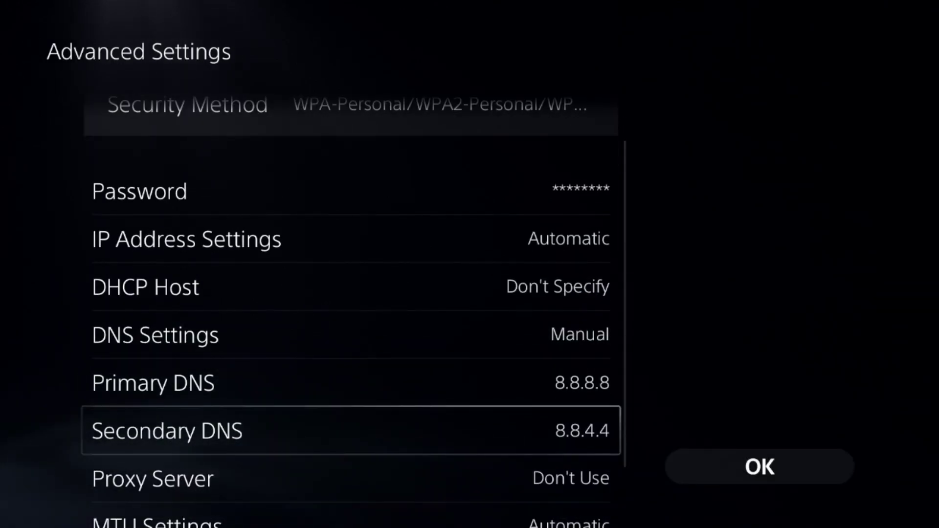
{"action": "key", "text": "Up"}
{"action": "key", "text": "Return"}
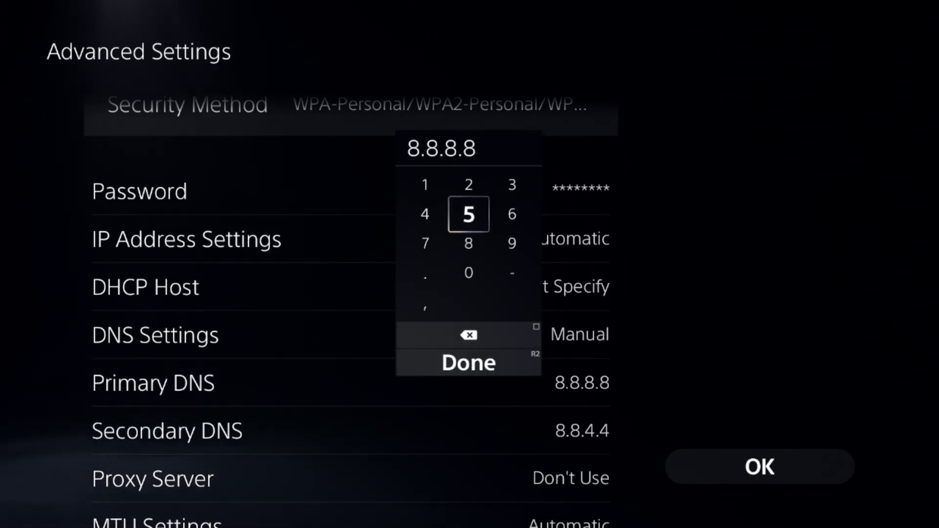
{"action": "key", "text": "Return"}
{"action": "key", "text": "Down"}
{"action": "key", "text": "Return"}
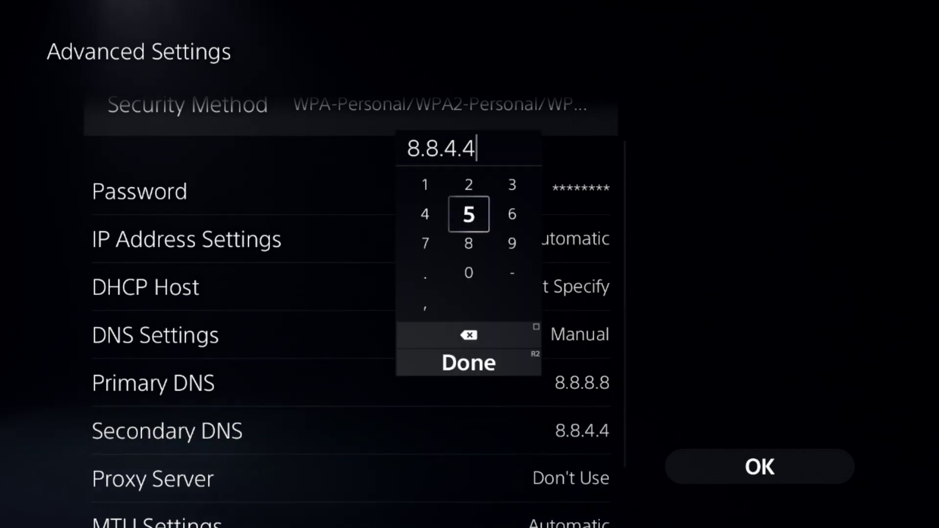
{"action": "key", "text": "Return"}
{"action": "key", "text": "Down"}
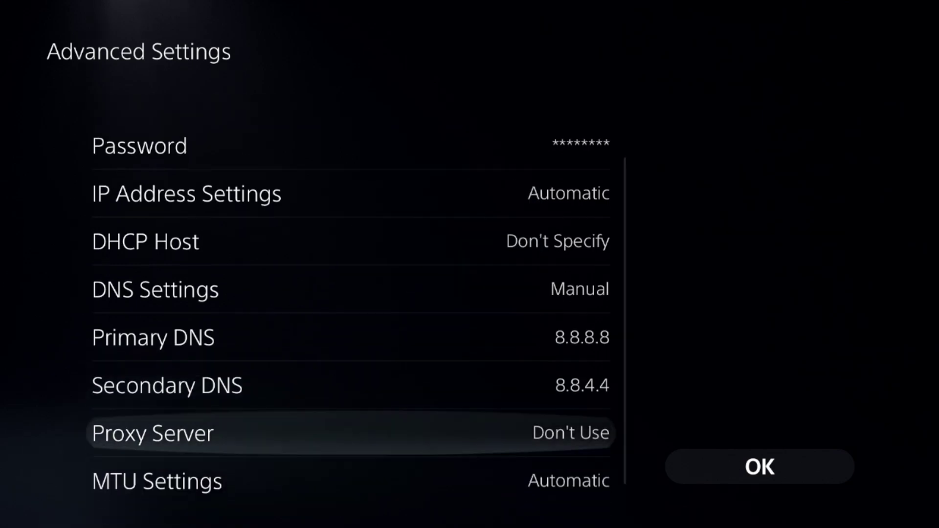
{"action": "key", "text": "Down"}
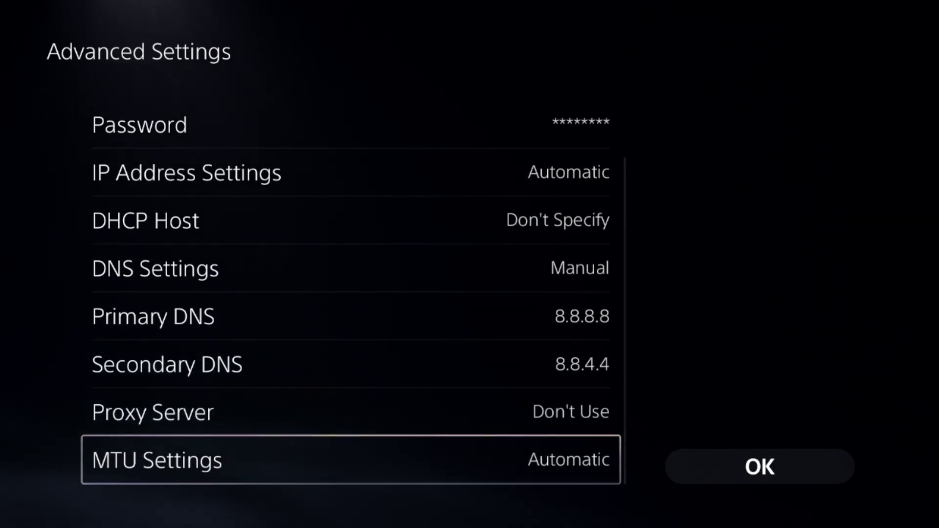
Step: Set MTU Settings to Manual with an MTU value of 1500
{"action": "key", "text": "Return"}
{"action": "key", "text": "Down"}
{"action": "key", "text": "Return"}
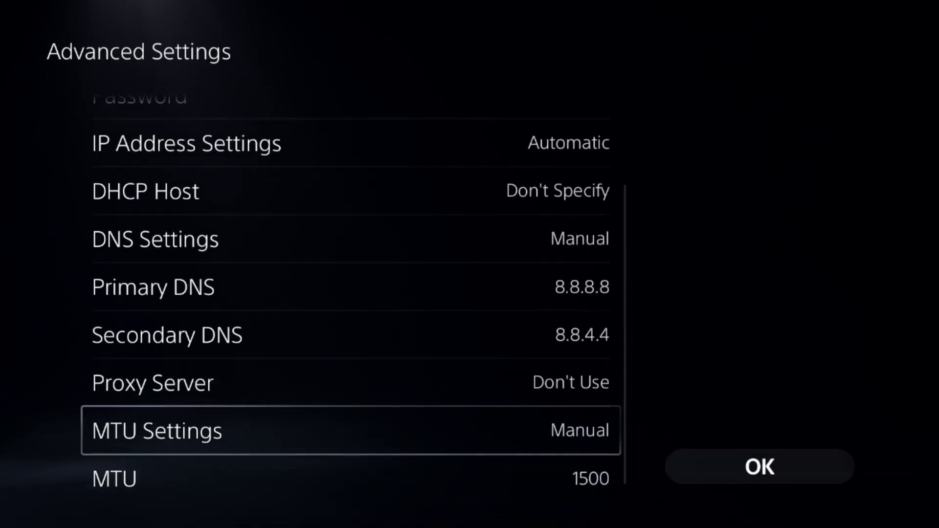
{"action": "key", "text": "Down"}
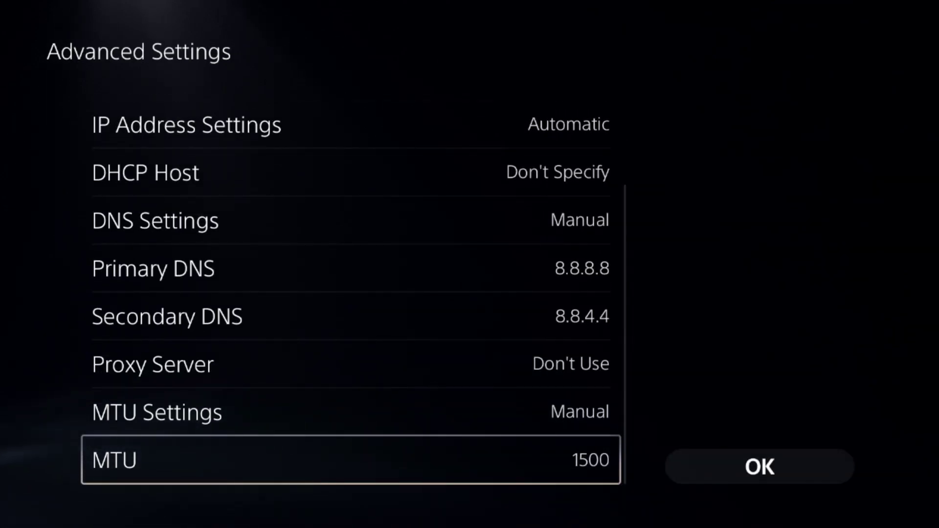
{"action": "key", "text": "Return"}
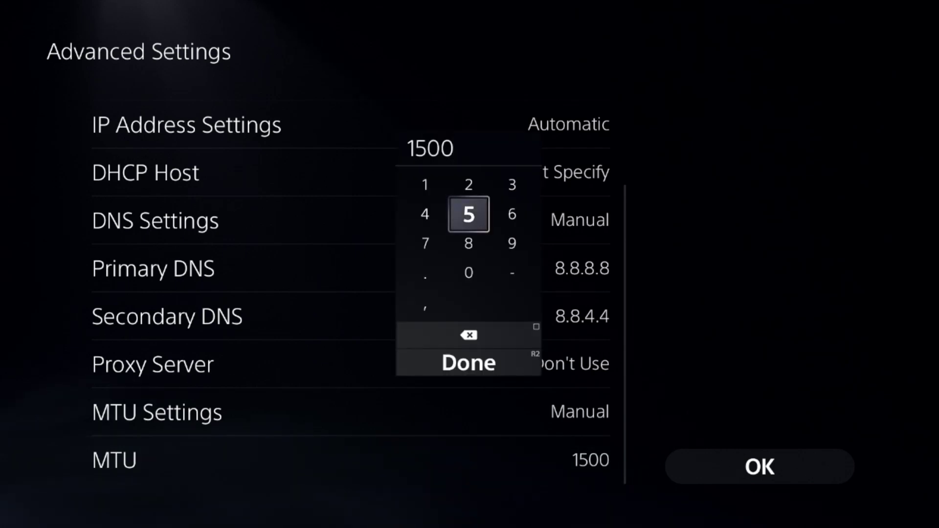
{"action": "key", "text": "Escape"}
Step: Save the advanced network settings and return to the home screen
{"action": "key", "text": "Right"}
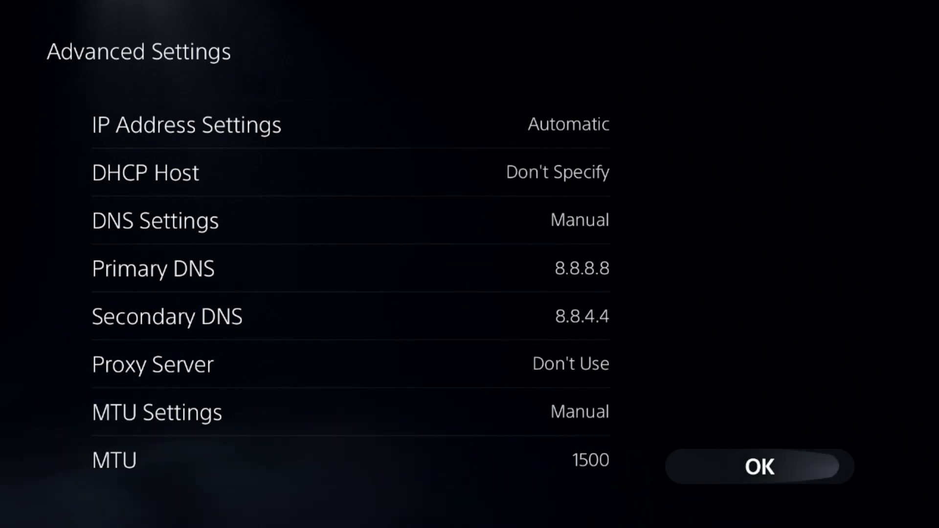
{"action": "key", "text": "Return"}
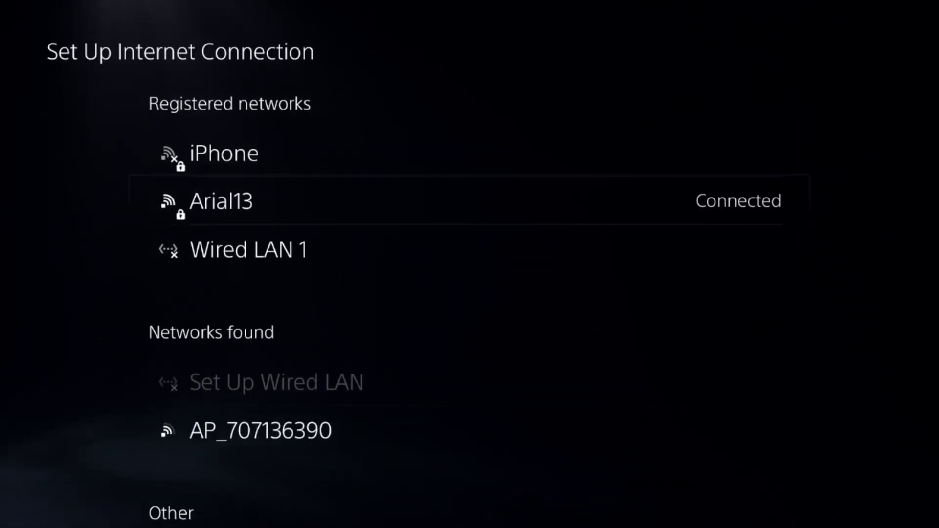
{"action": "key", "text": "Escape"}
{"action": "key", "text": "Escape"}
{"action": "key", "text": "Escape"}
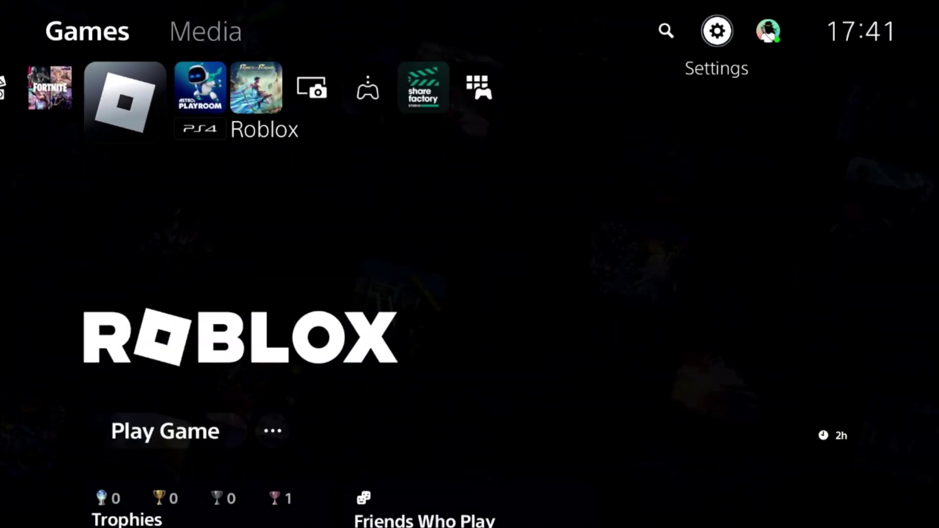